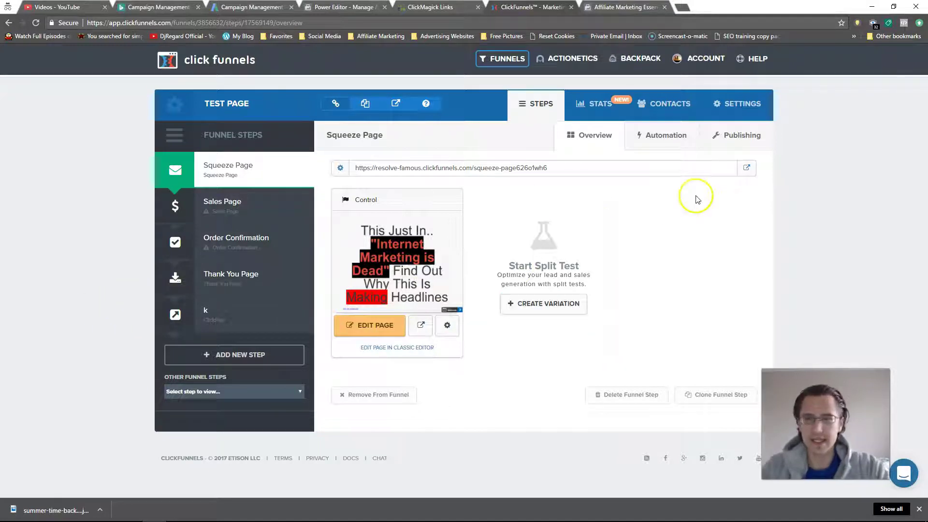
From the step's Publishing options, add the ClickFunnels tab to the Affiliate Marketing Essentials Facebook page
{"action": "left_click", "coordinate": [725, 137]}
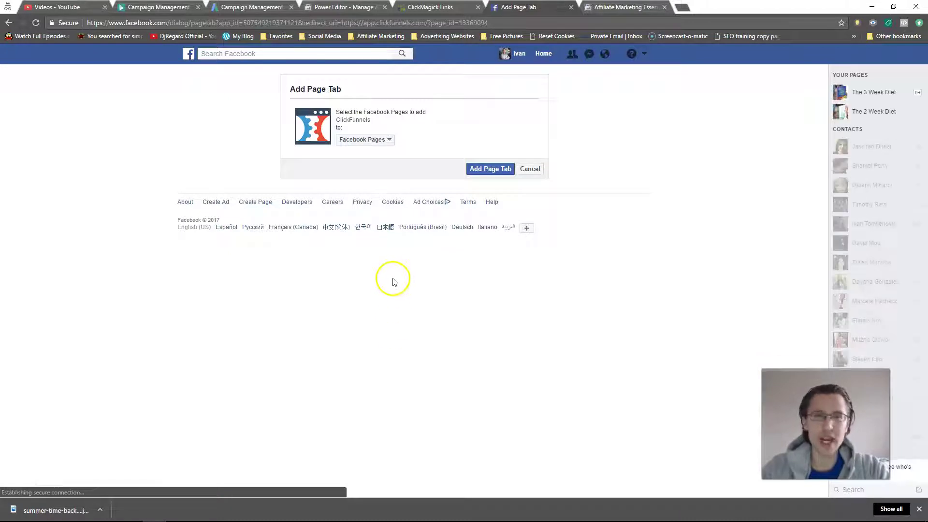
{"action": "left_click", "coordinate": [388, 141]}
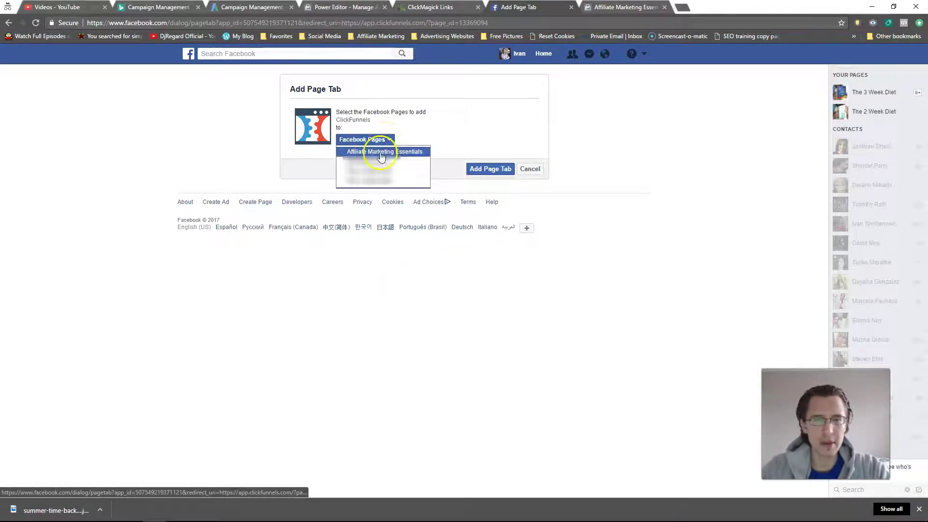
{"action": "left_click", "coordinate": [373, 155]}
{"action": "left_click", "coordinate": [494, 118]}
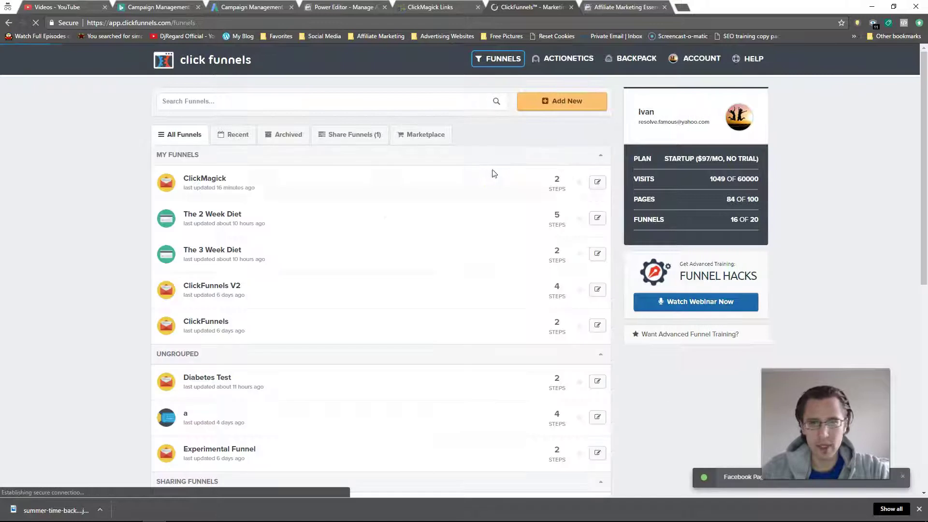
Open the Affiliate Marketing Essentials page's ClickFunnels tab and scroll down through the embedded funnel
{"action": "left_click", "coordinate": [624, 7]}
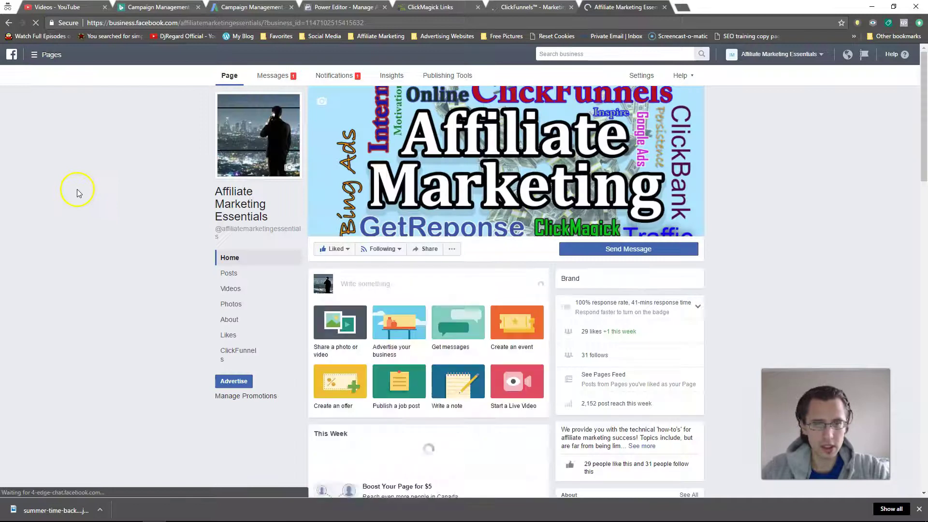
{"action": "left_click", "coordinate": [244, 360]}
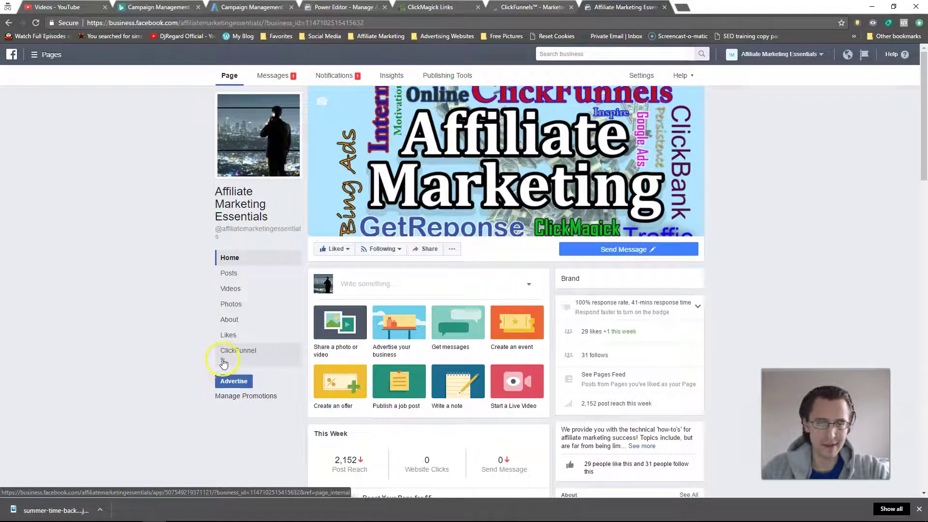
{"action": "scroll", "coordinate": [155, 329], "scroll_direction": "down", "scroll_amount": 2}
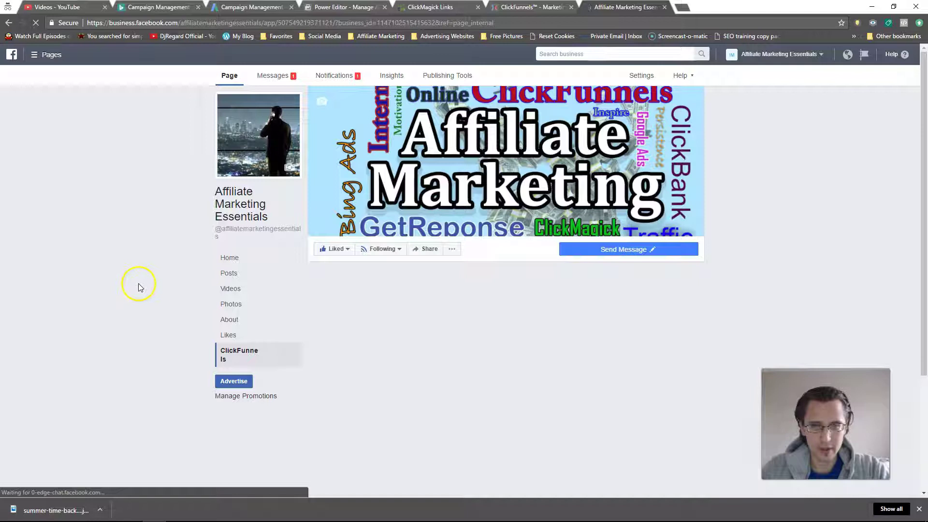
{"action": "scroll", "coordinate": [139, 287], "scroll_direction": "down", "scroll_amount": 2}
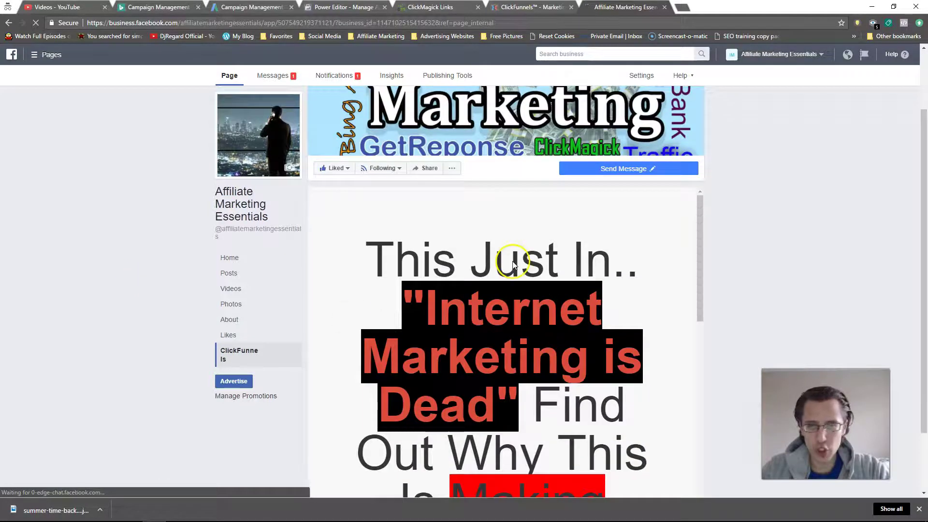
{"action": "scroll", "coordinate": [504, 299], "scroll_direction": "down", "scroll_amount": 3}
{"action": "scroll", "coordinate": [481, 324], "scroll_direction": "down", "scroll_amount": 5}
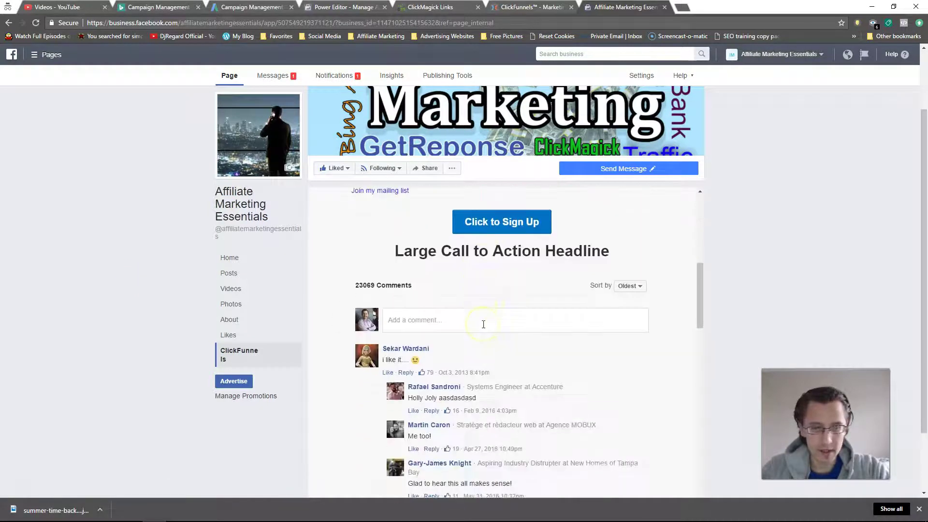
{"action": "scroll", "coordinate": [481, 324], "scroll_direction": "down", "scroll_amount": 5}
{"action": "scroll", "coordinate": [482, 327], "scroll_direction": "down", "scroll_amount": 5}
{"action": "scroll", "coordinate": [483, 327], "scroll_direction": "down", "scroll_amount": 5}
{"action": "scroll", "coordinate": [483, 327], "scroll_direction": "down", "scroll_amount": 5}
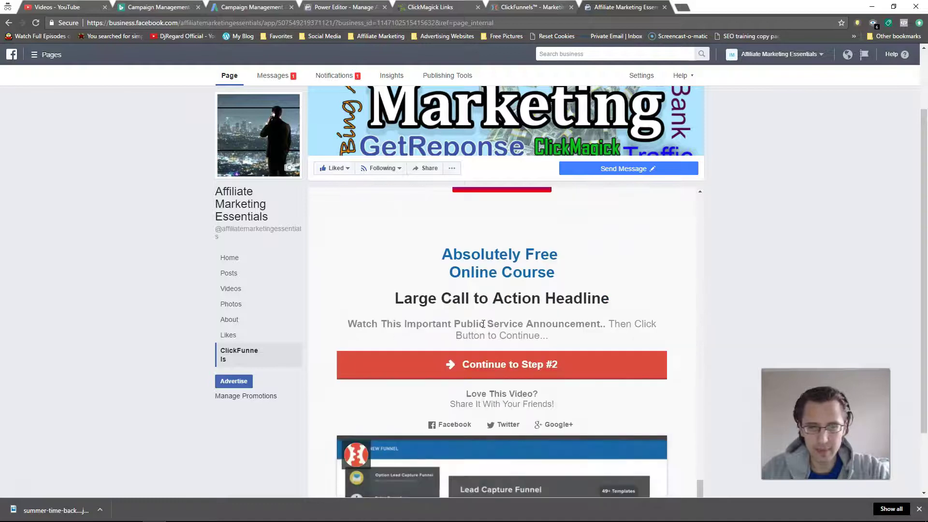
{"action": "scroll", "coordinate": [488, 329], "scroll_direction": "down", "scroll_amount": 2}
{"action": "scroll", "coordinate": [493, 333], "scroll_direction": "down", "scroll_amount": 3}
Finish reviewing the embedded funnel and return to the ClickFunnels funnels dashboard
{"action": "left_click", "coordinate": [497, 334]}
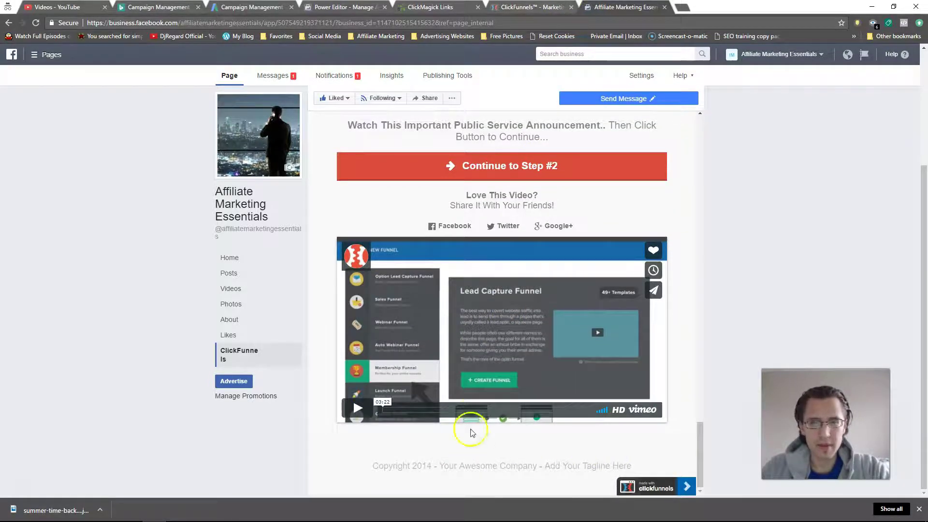
{"action": "scroll", "coordinate": [473, 425], "scroll_direction": "up", "scroll_amount": 4}
{"action": "scroll", "coordinate": [466, 414], "scroll_direction": "down", "scroll_amount": 4}
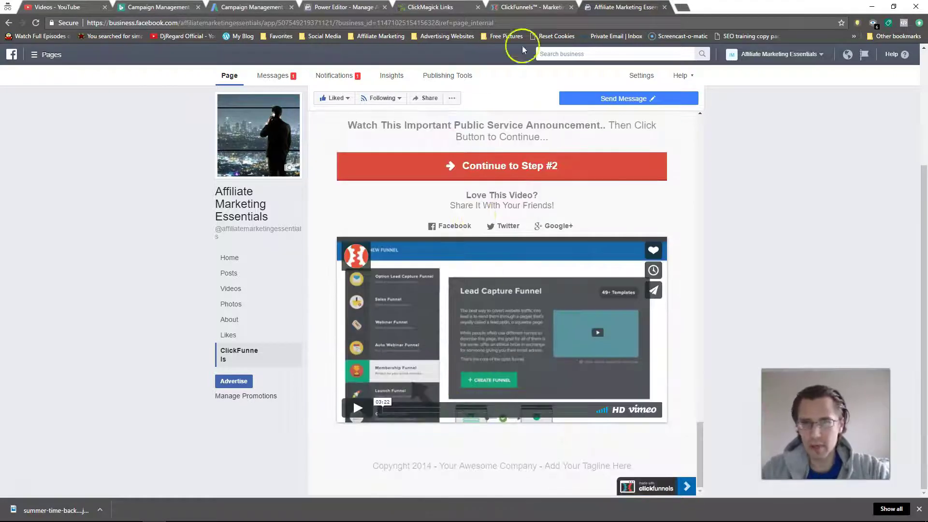
{"action": "left_click", "coordinate": [529, 7]}
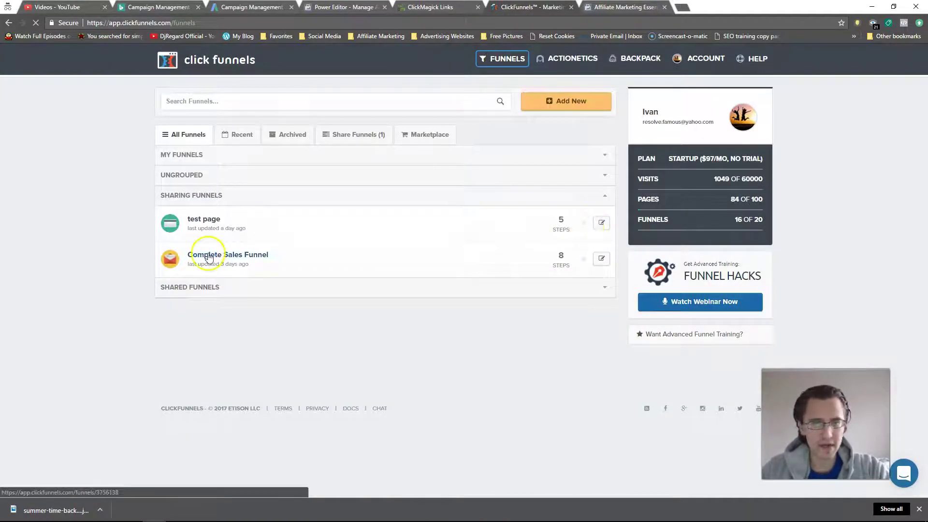
Open the Test Page funnel and browse its Order Confirmation, Thank You Page and Sales Page steps
{"action": "left_click", "coordinate": [204, 220]}
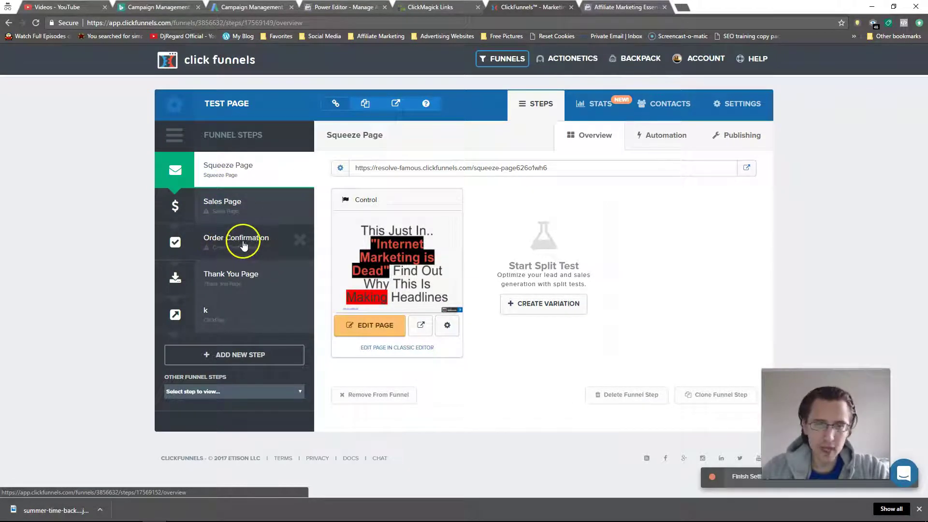
{"action": "left_click", "coordinate": [235, 244]}
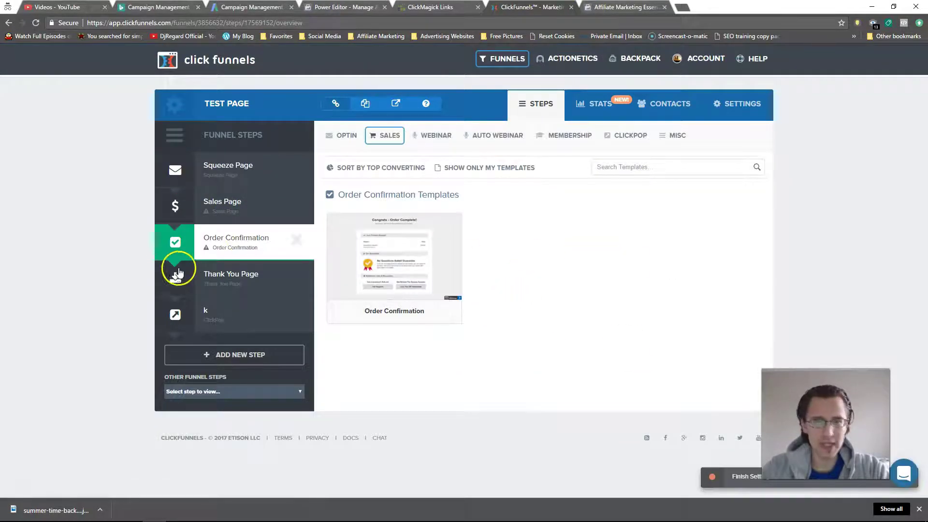
{"action": "left_click", "coordinate": [240, 293]}
{"action": "left_click", "coordinate": [238, 205]}
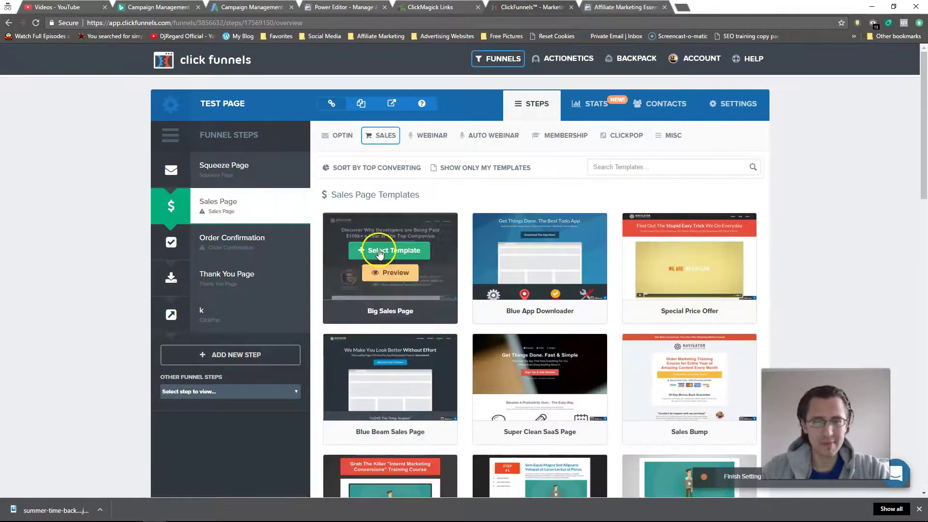
{"action": "left_click", "coordinate": [629, 7]}
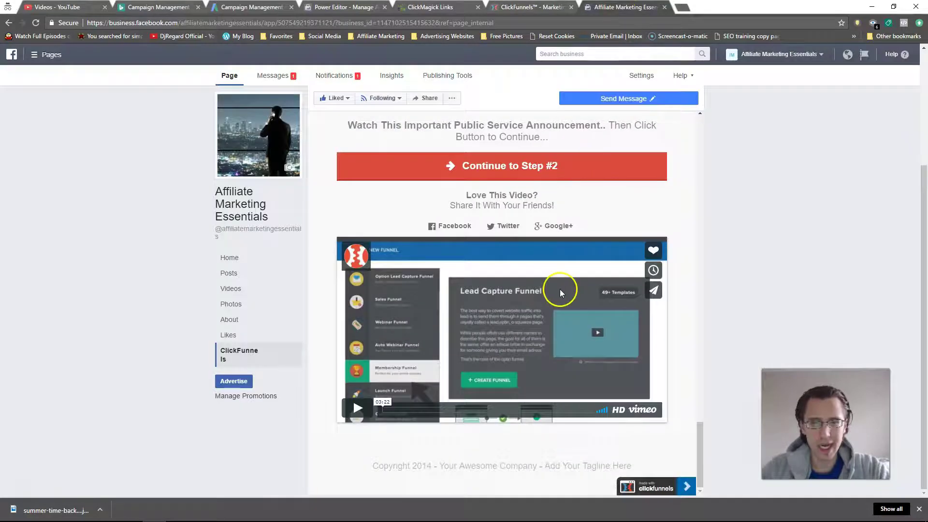
{"action": "scroll", "coordinate": [505, 347], "scroll_direction": "up", "scroll_amount": 5}
{"action": "scroll", "coordinate": [500, 355], "scroll_direction": "up", "scroll_amount": 3}
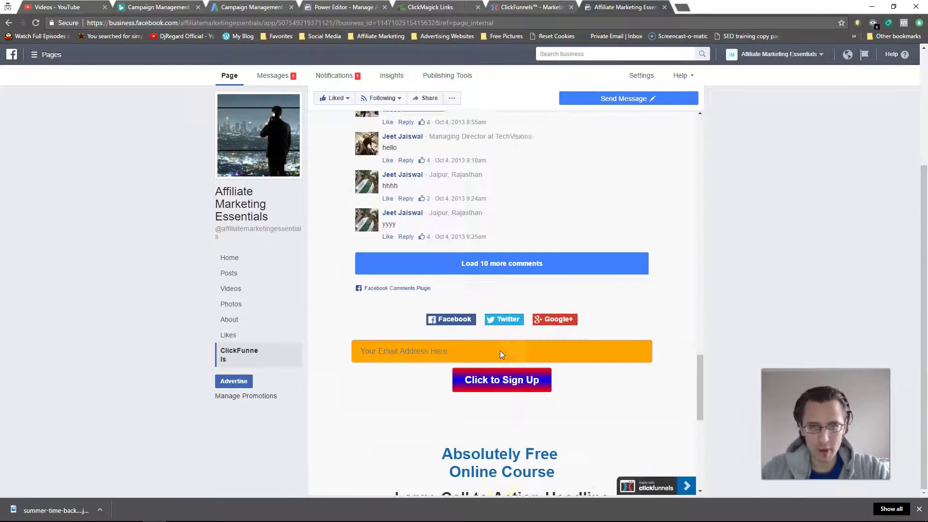
{"action": "scroll", "coordinate": [454, 403], "scroll_direction": "down", "scroll_amount": 5}
{"action": "scroll", "coordinate": [498, 296], "scroll_direction": "down", "scroll_amount": 1}
{"action": "scroll", "coordinate": [507, 261], "scroll_direction": "up", "scroll_amount": 2}
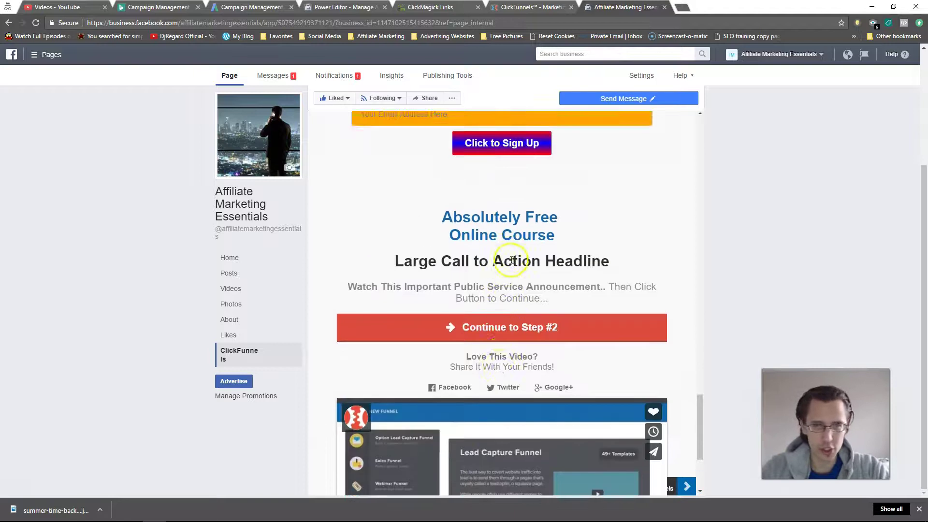
{"action": "scroll", "coordinate": [357, 430], "scroll_direction": "up", "scroll_amount": 5}
{"action": "scroll", "coordinate": [662, 333], "scroll_direction": "up", "scroll_amount": 5}
{"action": "scroll", "coordinate": [648, 342], "scroll_direction": "down", "scroll_amount": 5}
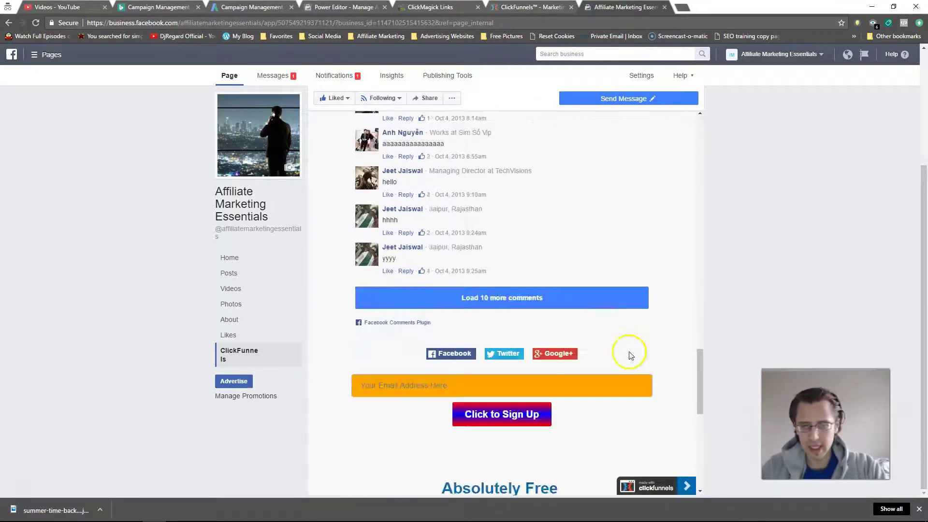
{"action": "scroll", "coordinate": [628, 352], "scroll_direction": "down", "scroll_amount": 8}
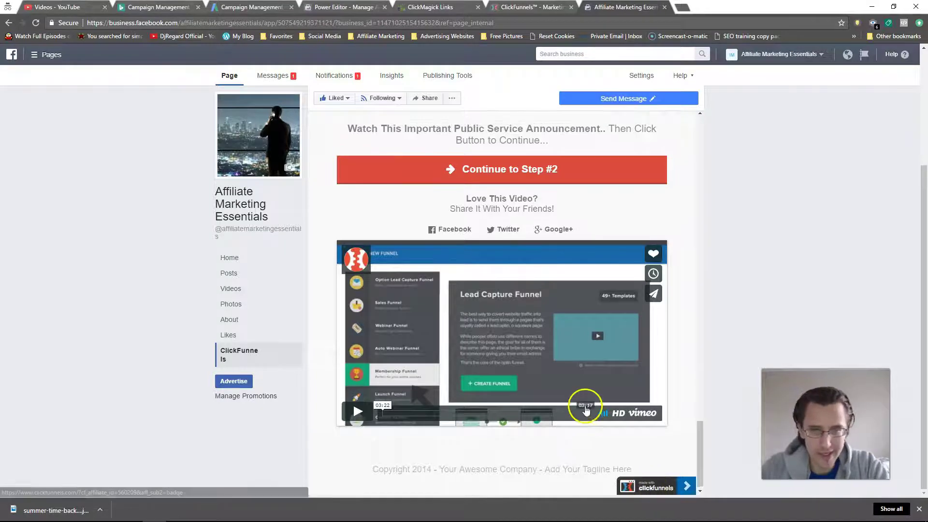
{"action": "scroll", "coordinate": [586, 409], "scroll_direction": "up", "scroll_amount": 5}
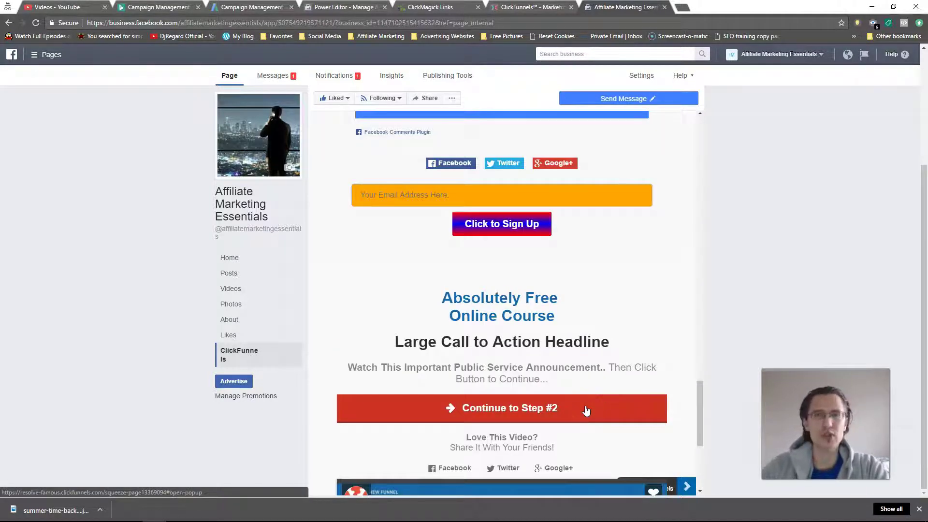
{"action": "scroll", "coordinate": [590, 408], "scroll_direction": "down", "scroll_amount": 3}
{"action": "scroll", "coordinate": [601, 421], "scroll_direction": "up", "scroll_amount": 2}
{"action": "scroll", "coordinate": [599, 418], "scroll_direction": "up", "scroll_amount": 7}
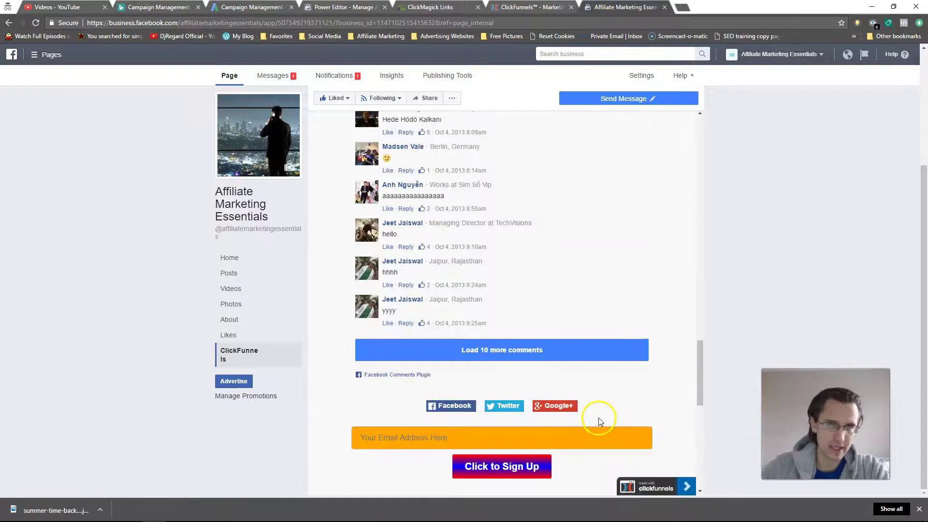
{"action": "scroll", "coordinate": [598, 418], "scroll_direction": "up", "scroll_amount": 5}
{"action": "scroll", "coordinate": [599, 418], "scroll_direction": "up", "scroll_amount": 5}
{"action": "scroll", "coordinate": [603, 433], "scroll_direction": "up", "scroll_amount": 5}
{"action": "scroll", "coordinate": [607, 438], "scroll_direction": "up", "scroll_amount": 3}
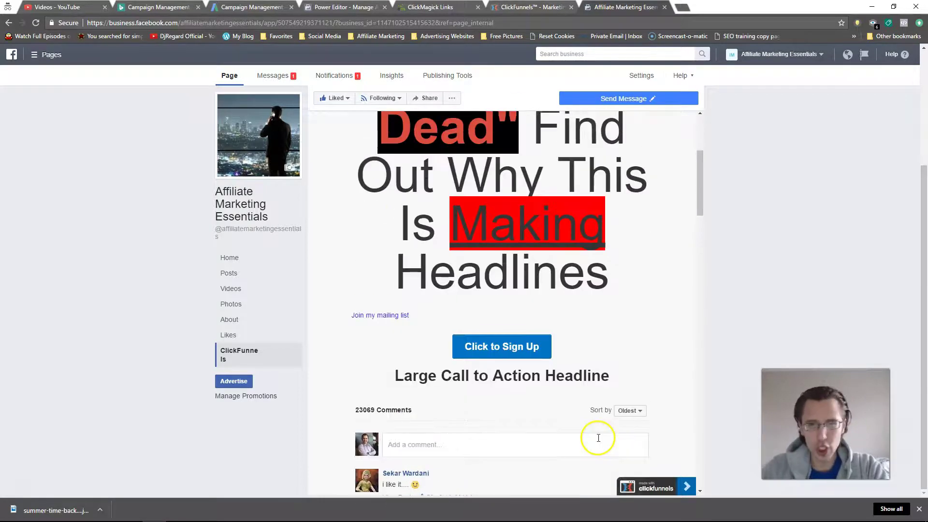
{"action": "scroll", "coordinate": [597, 437], "scroll_direction": "up", "scroll_amount": 5}
{"action": "scroll", "coordinate": [599, 438], "scroll_direction": "up", "scroll_amount": 3}
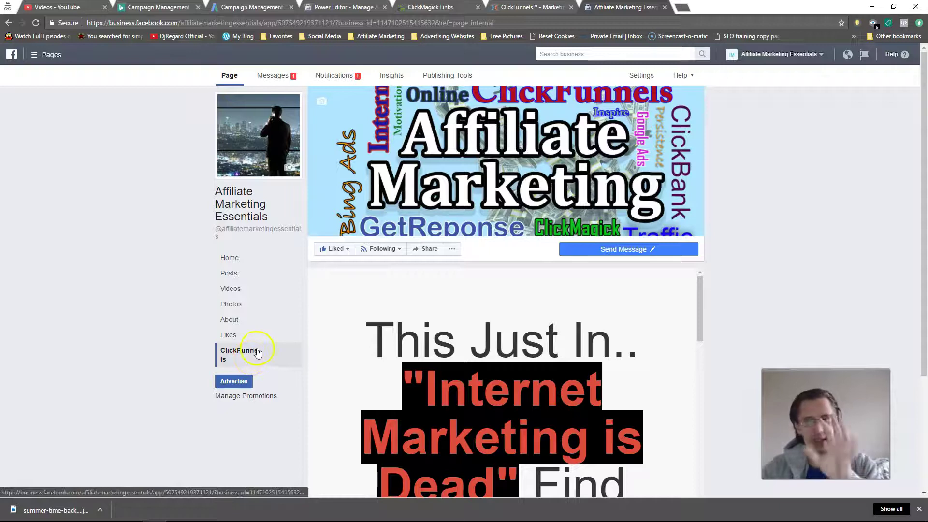
Open the page's Edit Page settings and expand the ClickFunnels tab's options
{"action": "left_click", "coordinate": [646, 76]}
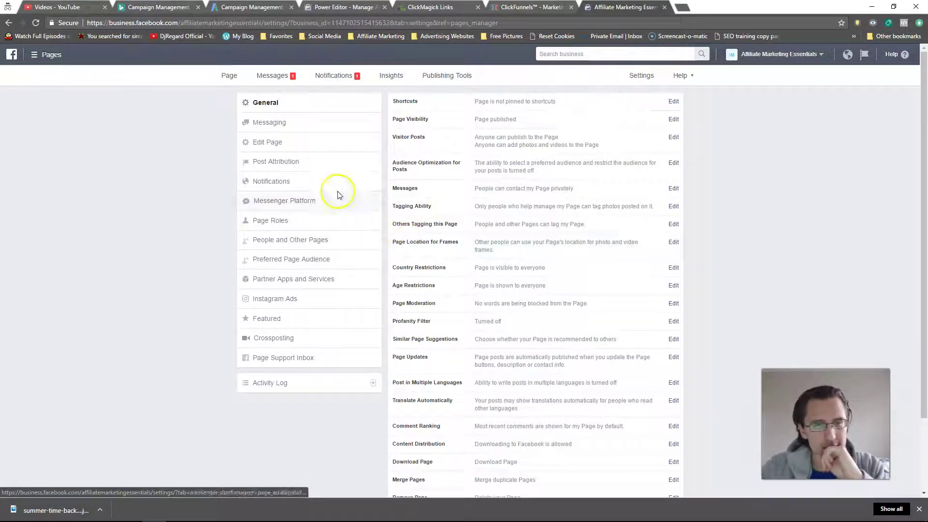
{"action": "left_click", "coordinate": [309, 149]}
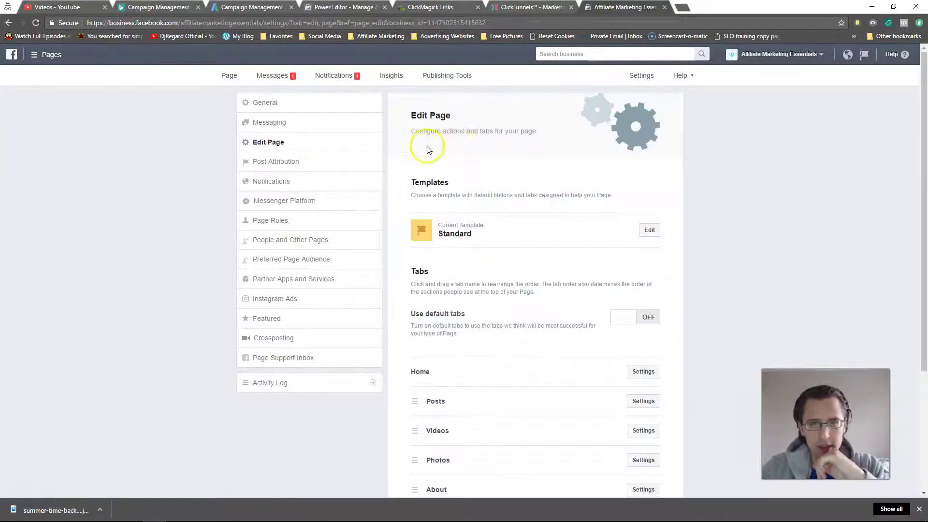
{"action": "scroll", "coordinate": [583, 299], "scroll_direction": "down", "scroll_amount": 3}
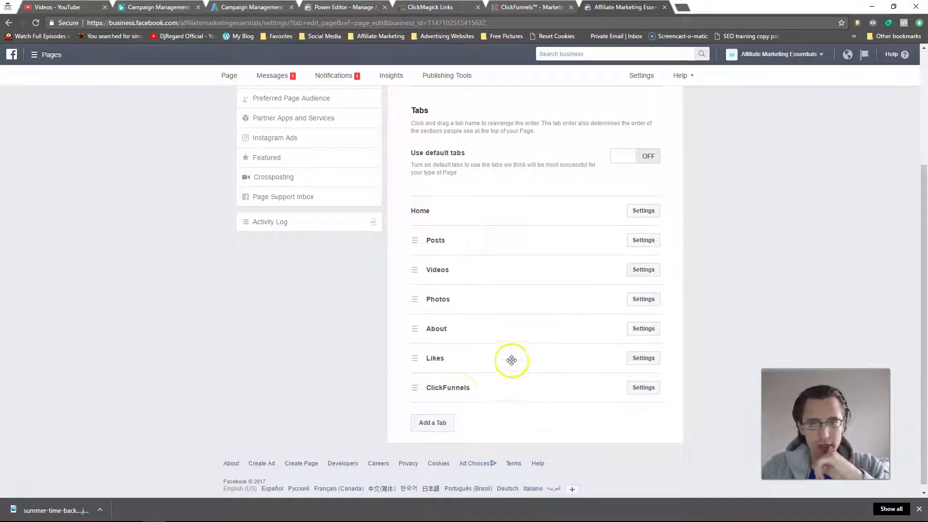
{"action": "left_click", "coordinate": [644, 388]}
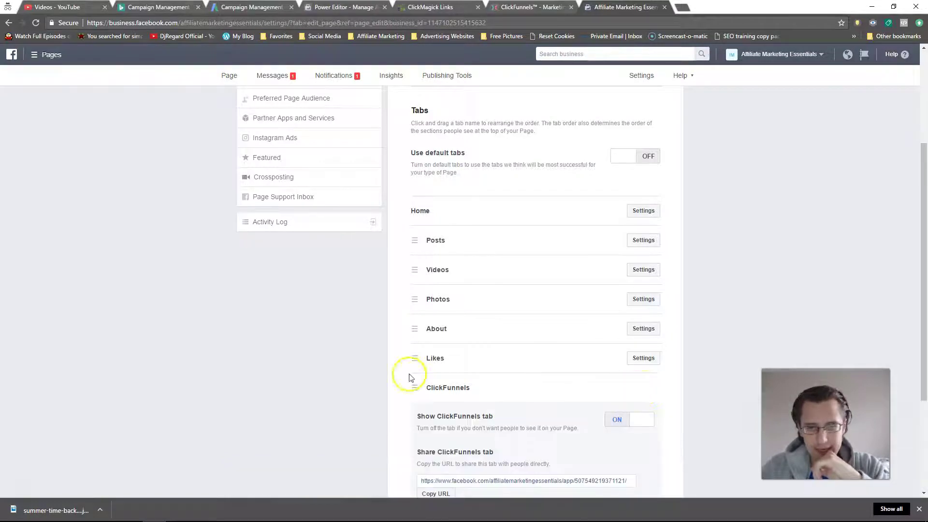
Remove the ClickFunnels tab in its Edit Settings, save the tab changes, and reload
{"action": "scroll", "coordinate": [334, 374], "scroll_direction": "down", "scroll_amount": 3}
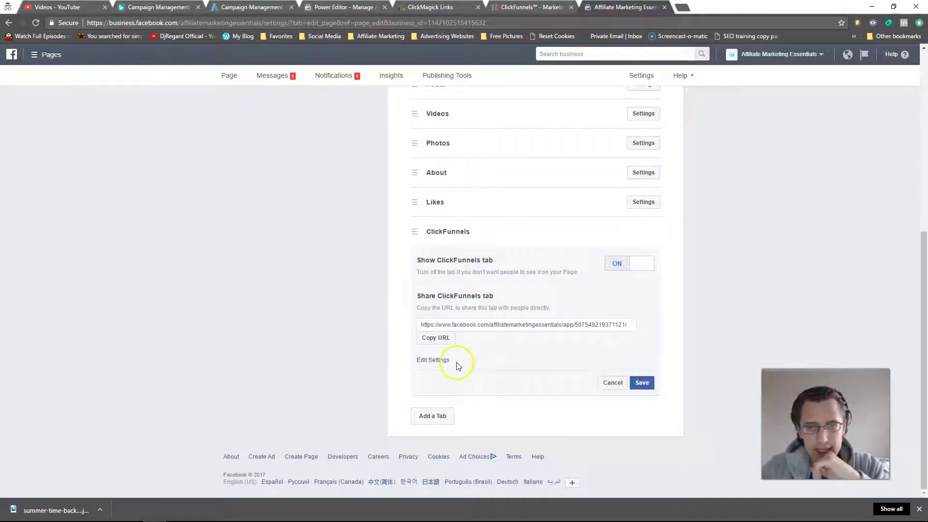
{"action": "left_click", "coordinate": [440, 364]}
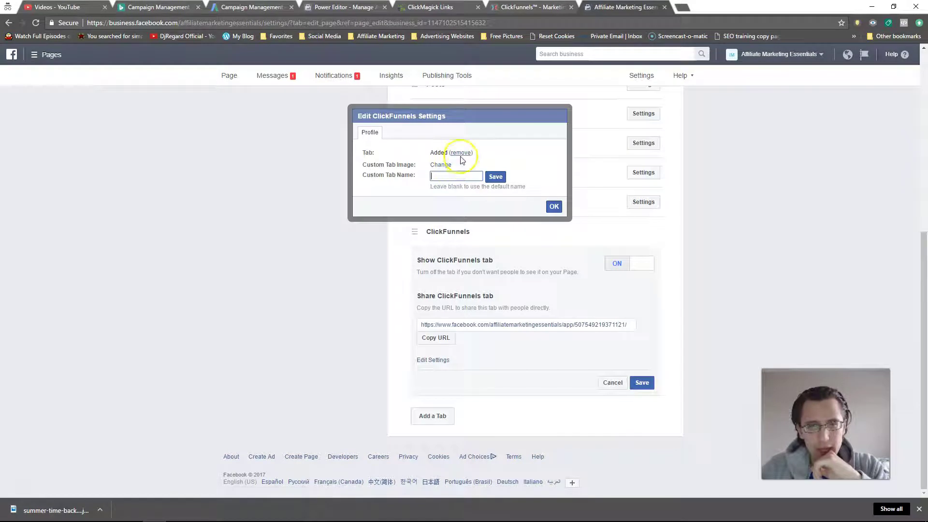
{"action": "left_click", "coordinate": [462, 153]}
{"action": "left_click", "coordinate": [554, 193]}
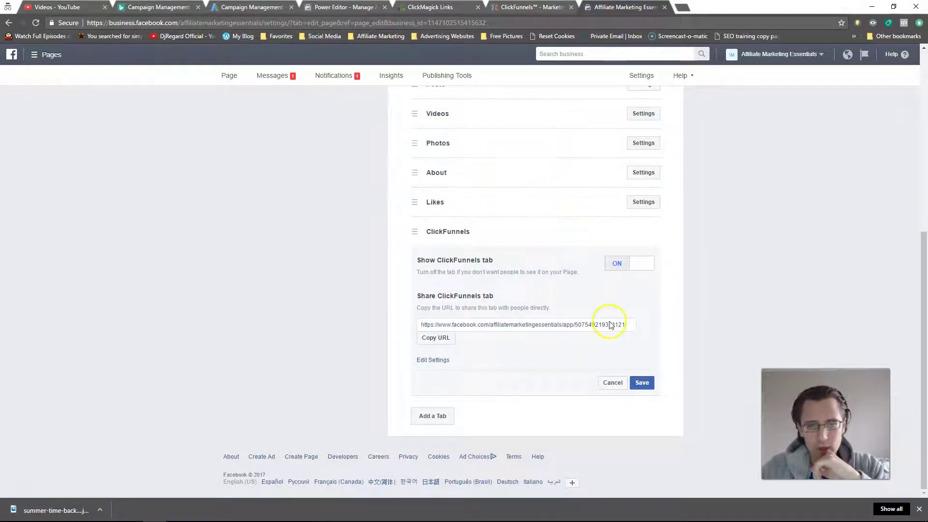
{"action": "left_click", "coordinate": [642, 382]}
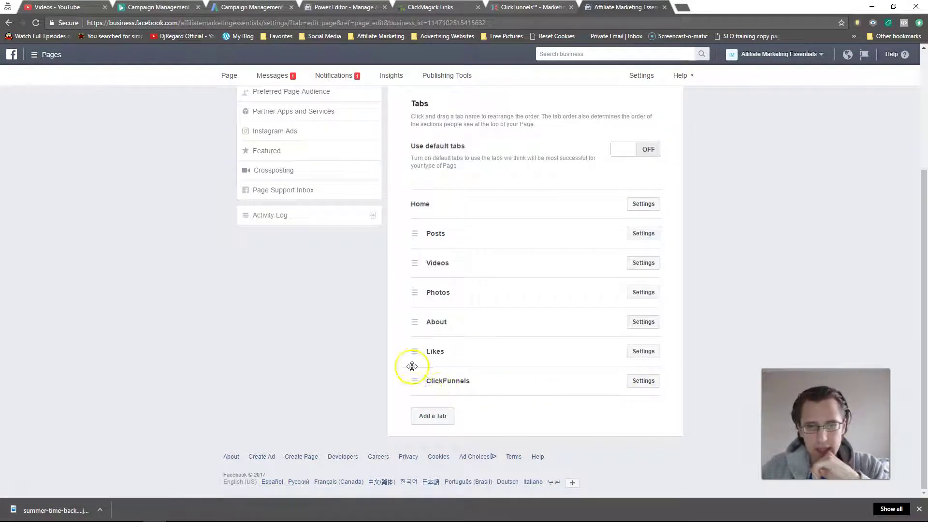
{"action": "left_click", "coordinate": [36, 23]}
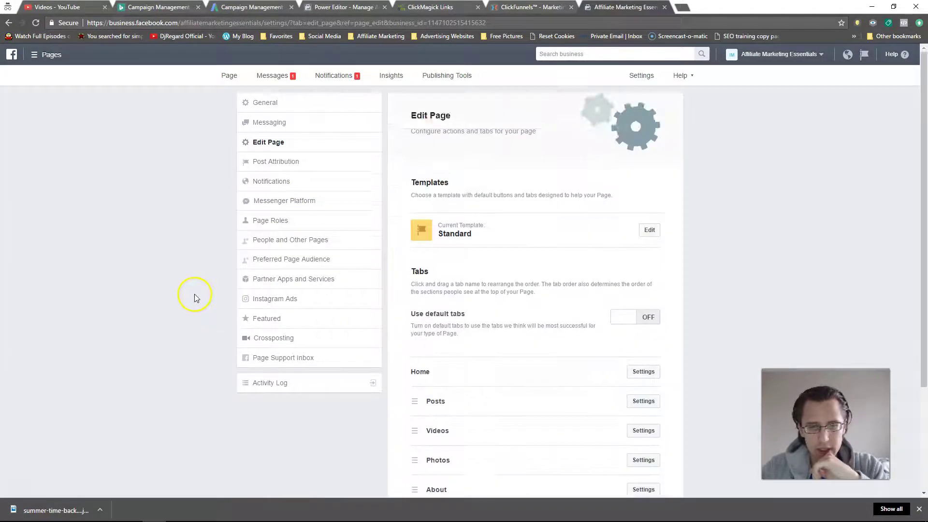
{"action": "scroll", "coordinate": [207, 300], "scroll_direction": "up", "scroll_amount": 3}
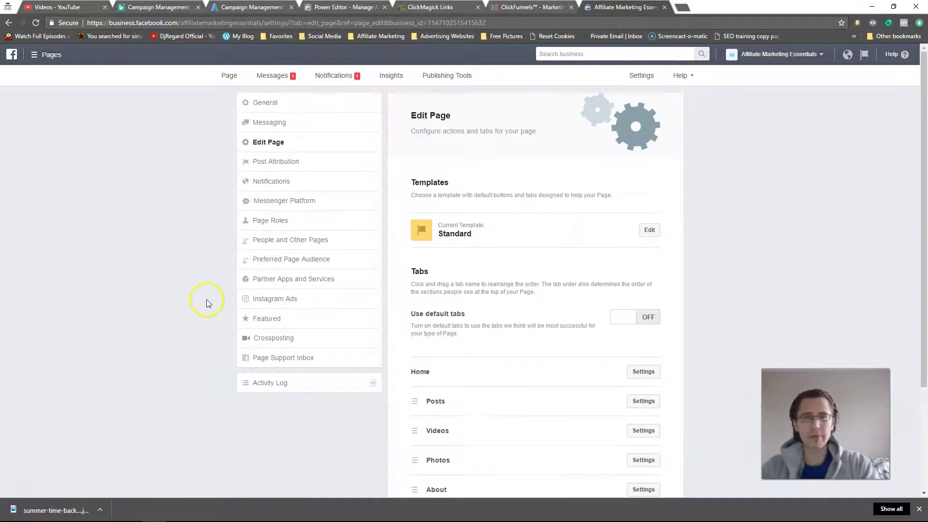